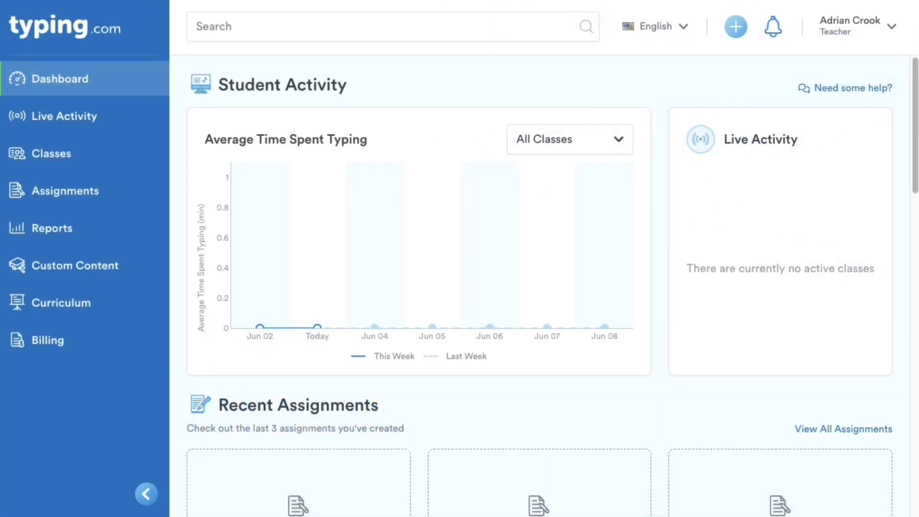
- Go to the Custom Content page, which lists no custom lessons or tests yet
{"action": "left_click", "coordinate": [111, 266]}
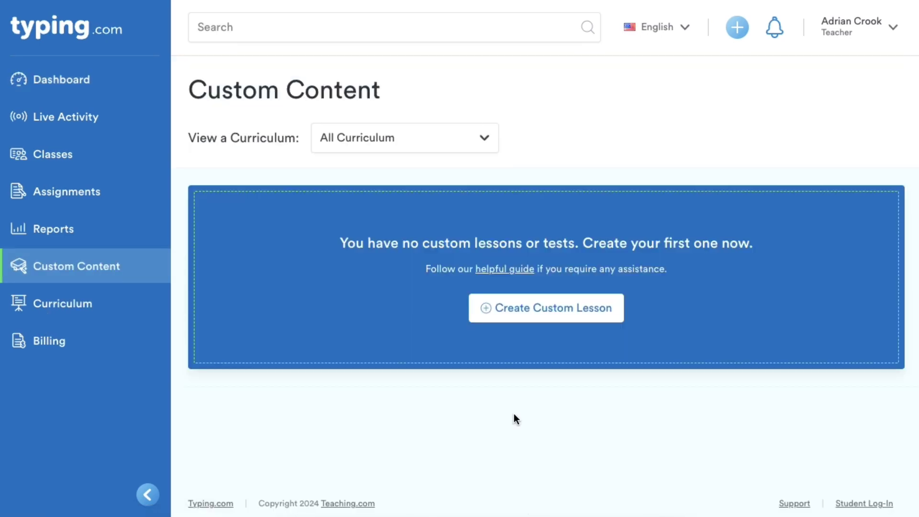
- Begin a new custom lesson to bring up the lesson type choices
{"action": "left_click", "coordinate": [566, 317]}
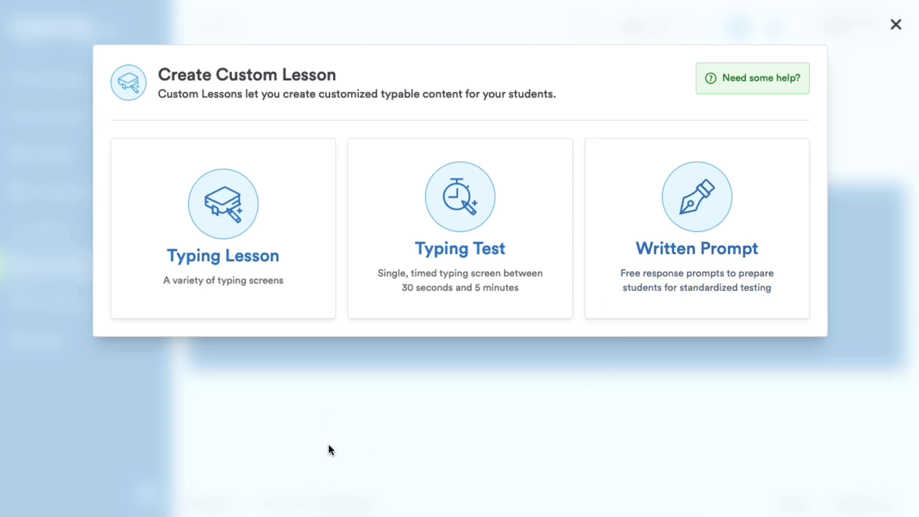
{"action": "left_click", "coordinate": [299, 285]}
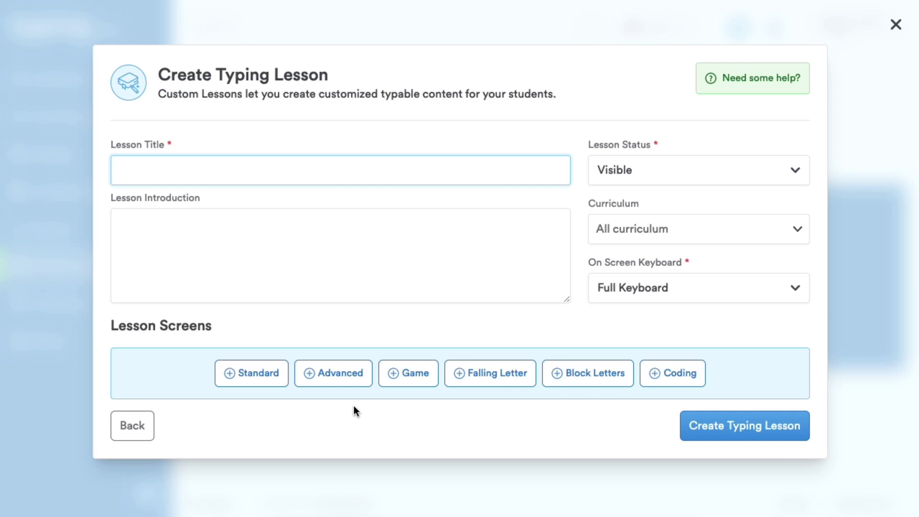
{"action": "mouse_move", "coordinate": [356, 387]}
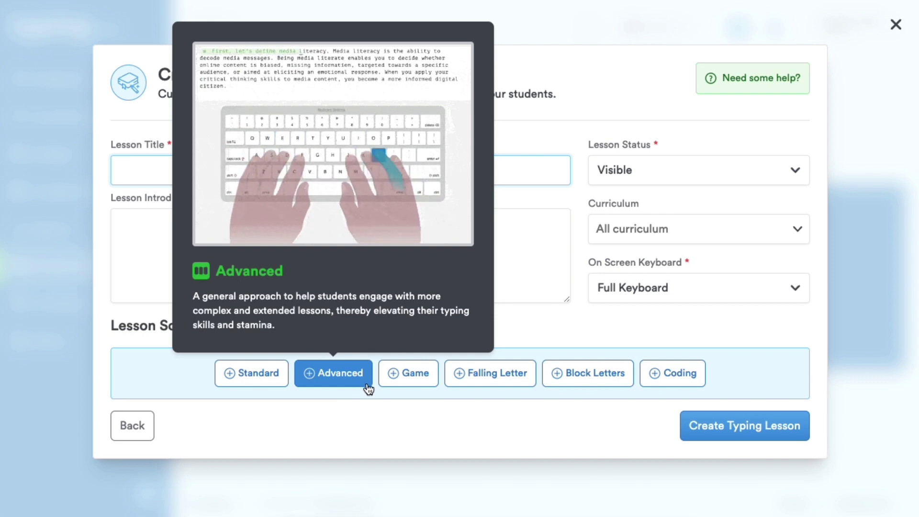
{"action": "mouse_move", "coordinate": [427, 389]}
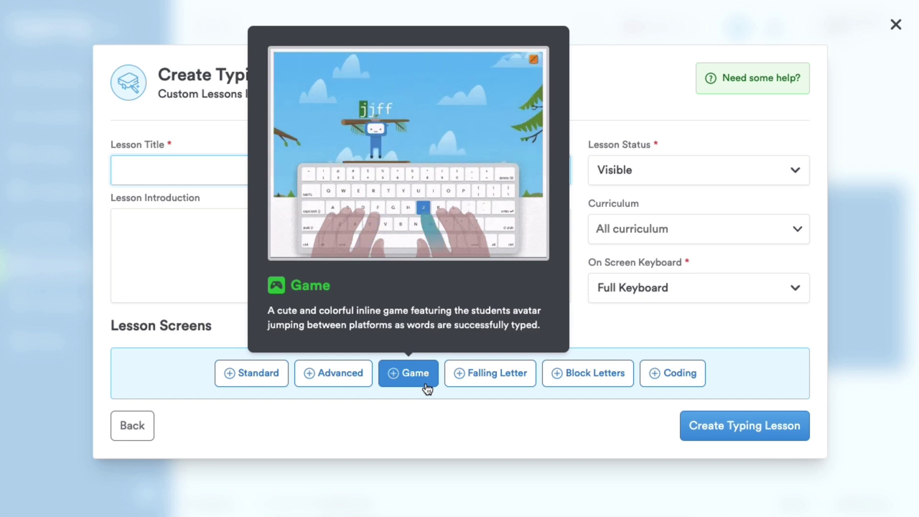
{"action": "mouse_move", "coordinate": [484, 390]}
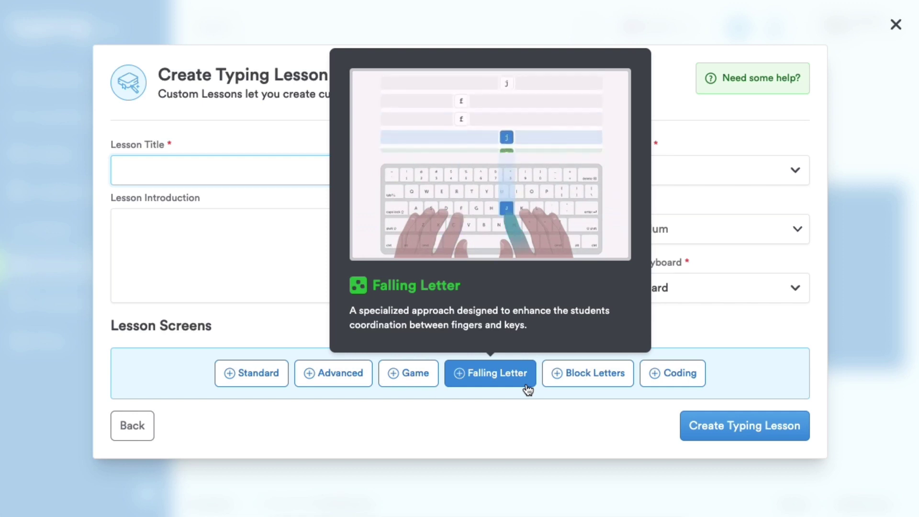
{"action": "mouse_move", "coordinate": [567, 389]}
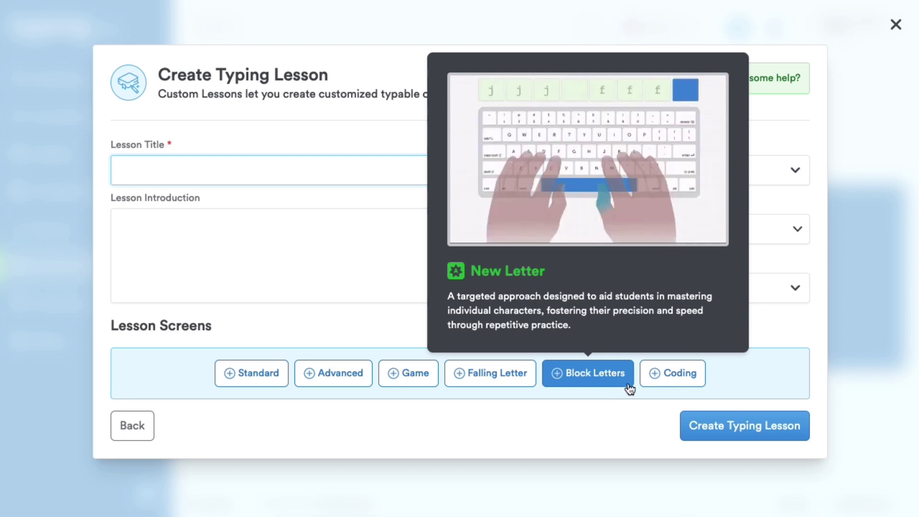
{"action": "mouse_move", "coordinate": [686, 385]}
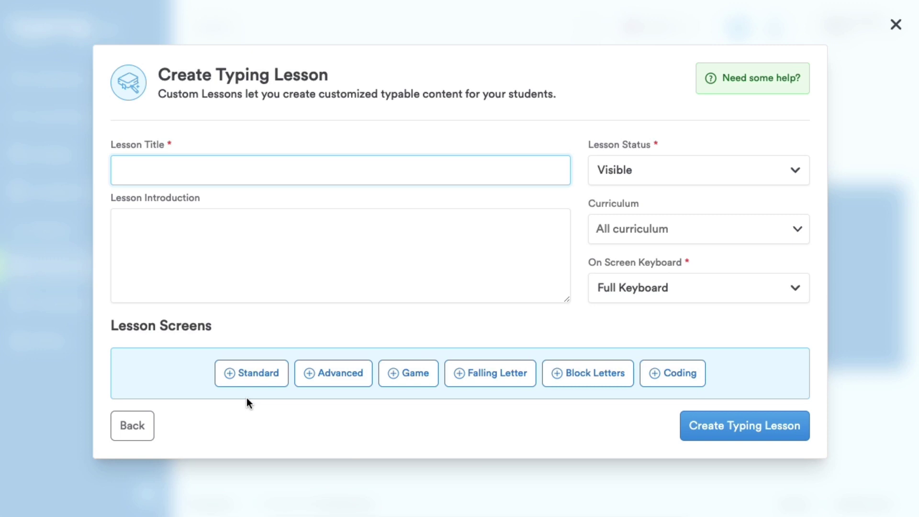
- Add a Standard screen to the new lesson
{"action": "left_click", "coordinate": [246, 378]}
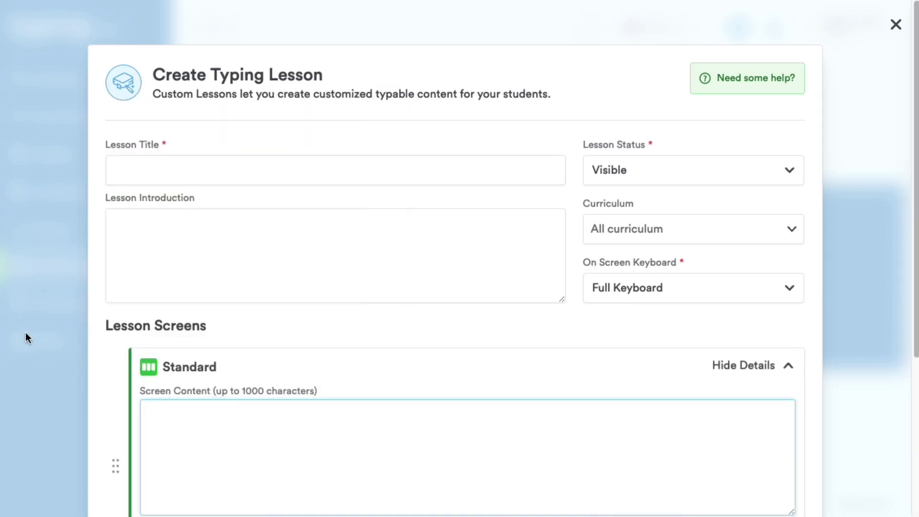
{"action": "scroll", "coordinate": [36, 323], "scroll_direction": "down", "scroll_amount": 3}
{"action": "scroll", "coordinate": [35, 323], "scroll_direction": "up", "scroll_amount": 3}
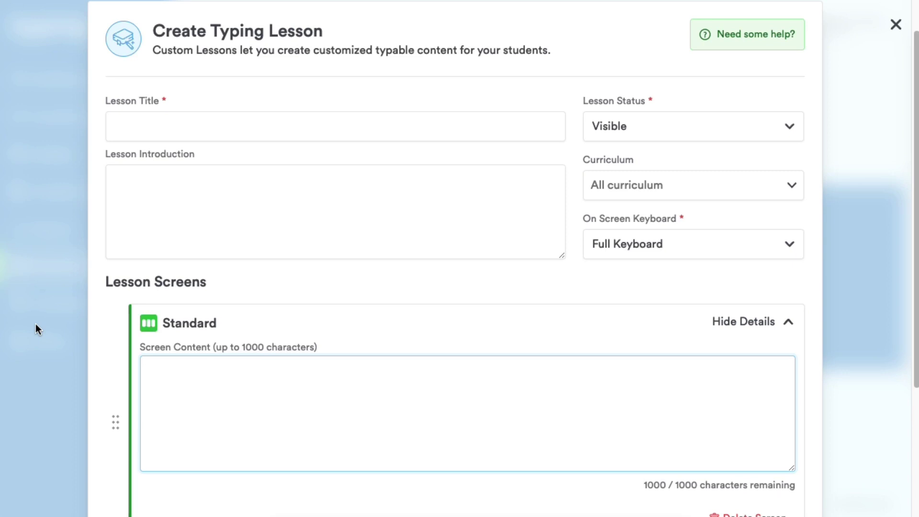
{"action": "scroll", "coordinate": [35, 324], "scroll_direction": "down", "scroll_amount": 1}
{"action": "scroll", "coordinate": [36, 324], "scroll_direction": "up", "scroll_amount": 1}
- Title the lesson 'Learn about Onions' with the introduction 'Let's learn more about onions.'
{"action": "left_click", "coordinate": [153, 133]}
{"action": "type", "text": "Learn about l"}
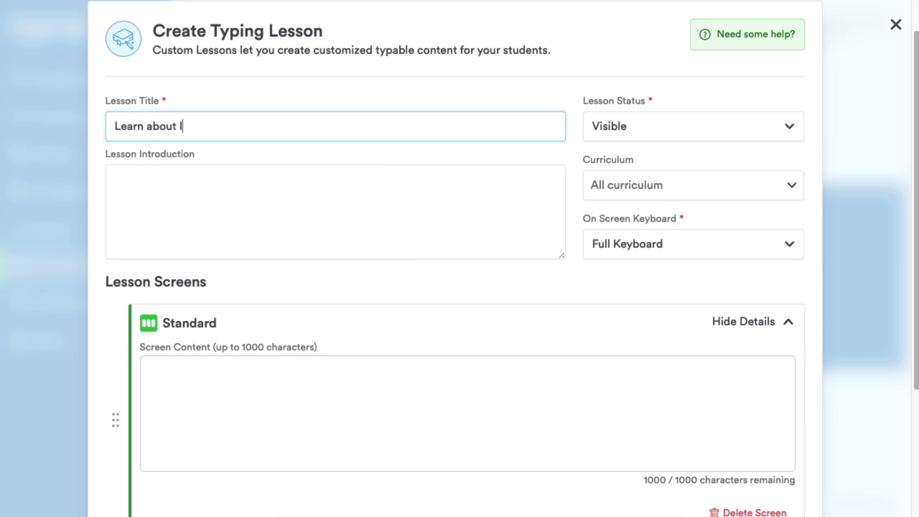
{"action": "key", "text": "BackSpace"}
{"action": "type", "text": "Onions"}
{"action": "left_click", "coordinate": [266, 211]}
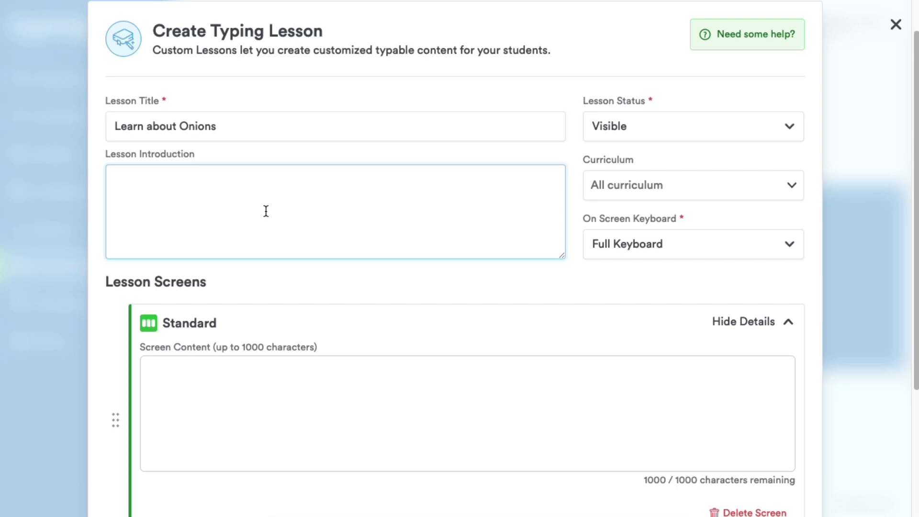
{"action": "type", "text": "Let's learn more about "}
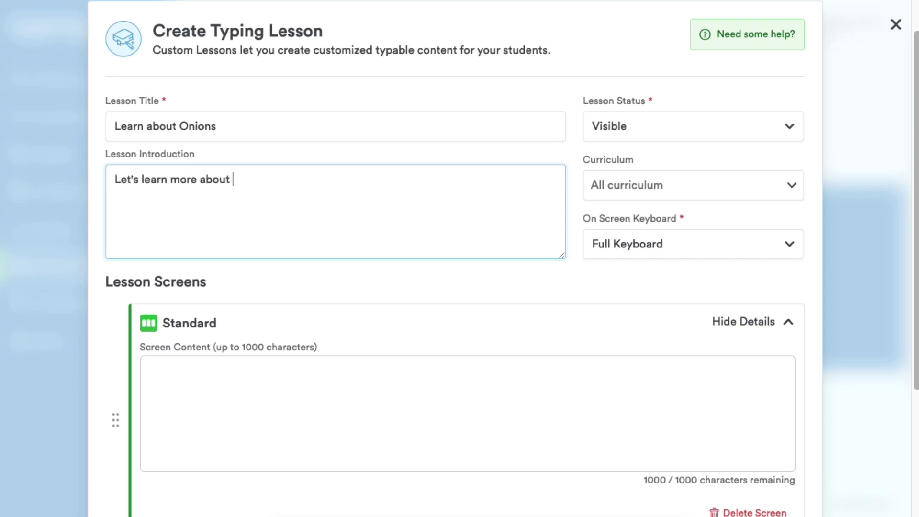
{"action": "type", "text": "onions."}
- Paste the 658-character onion passage into the Standard screen's content
{"action": "left_click", "coordinate": [352, 401]}
{"action": "type", "text": "The onion is a plant bulb made up of crisp, fleshy layers. Valued for its flavor, it may be cooked or eaten raw. The onion is an herb that belongs to the lily family. It is related to garlic, leeks, and chives. Its scientific name is allium cepa. Onions are grown in mild climates around the world. Onions contain an oil that is rich in the mineral sulfur. This oil is released into the air when an onion is cut. The oil mixes with the fluid in a person's eyes, making the eyes tear. In addition to their use in cooking, onions have been used in medicine. Some people think that onions can treat everything, from colds and earaches to animal bites and warts."}
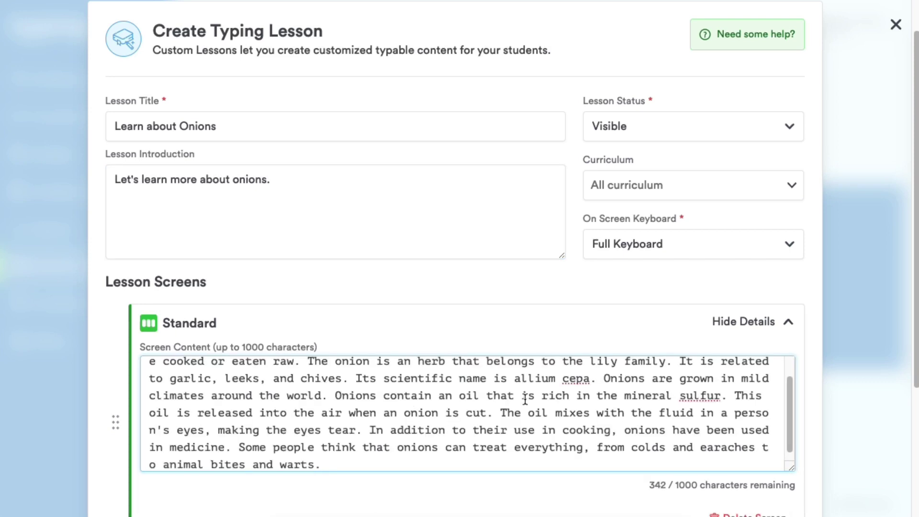
{"action": "scroll", "coordinate": [532, 402], "scroll_direction": "up", "scroll_amount": 1}
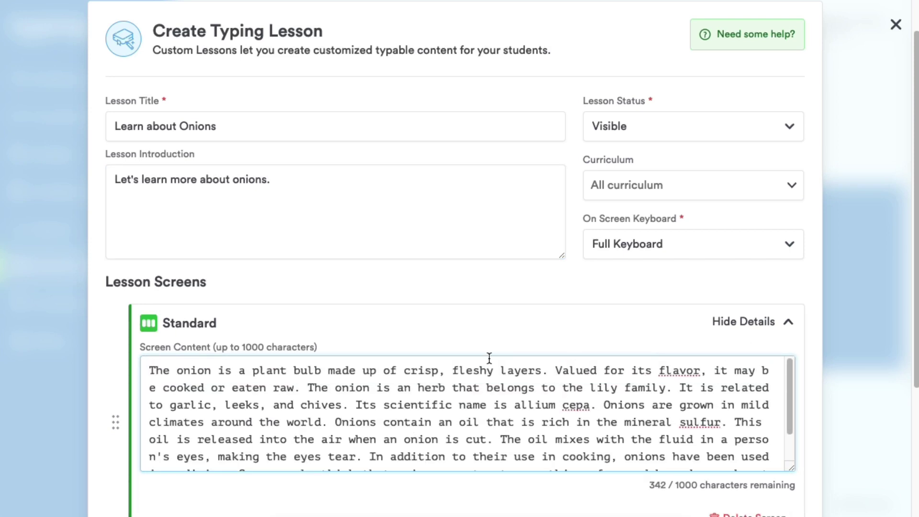
{"action": "scroll", "coordinate": [76, 318], "scroll_direction": "down", "scroll_amount": 2}
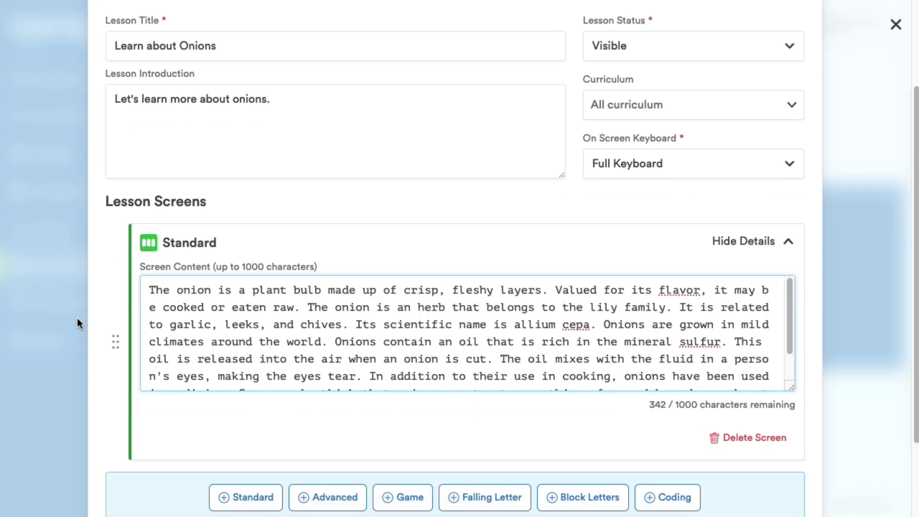
{"action": "scroll", "coordinate": [76, 318], "scroll_direction": "down", "scroll_amount": 1}
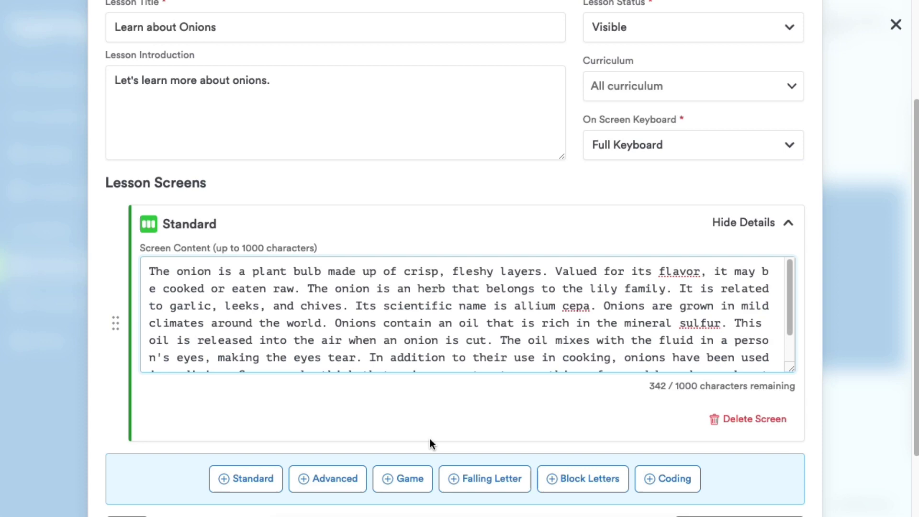
{"action": "mouse_move", "coordinate": [420, 475]}
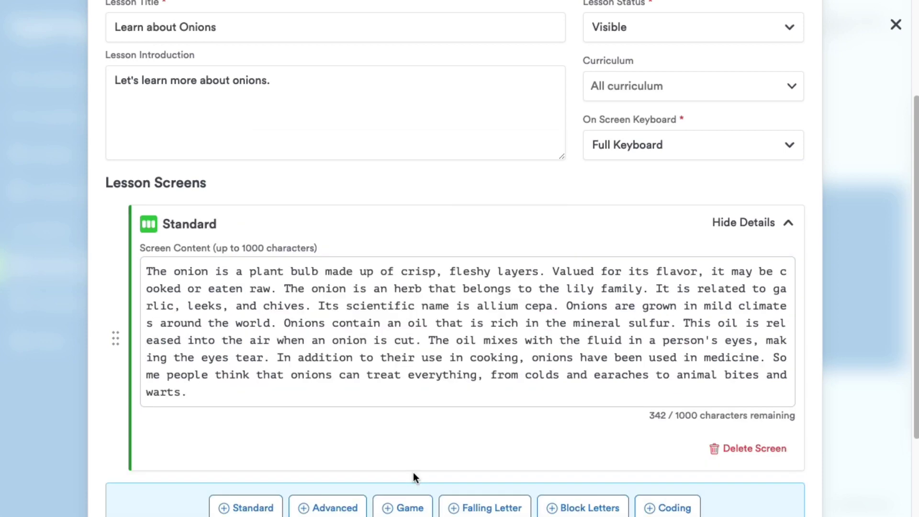
{"action": "scroll", "coordinate": [304, 450], "scroll_direction": "down", "scroll_amount": 5}
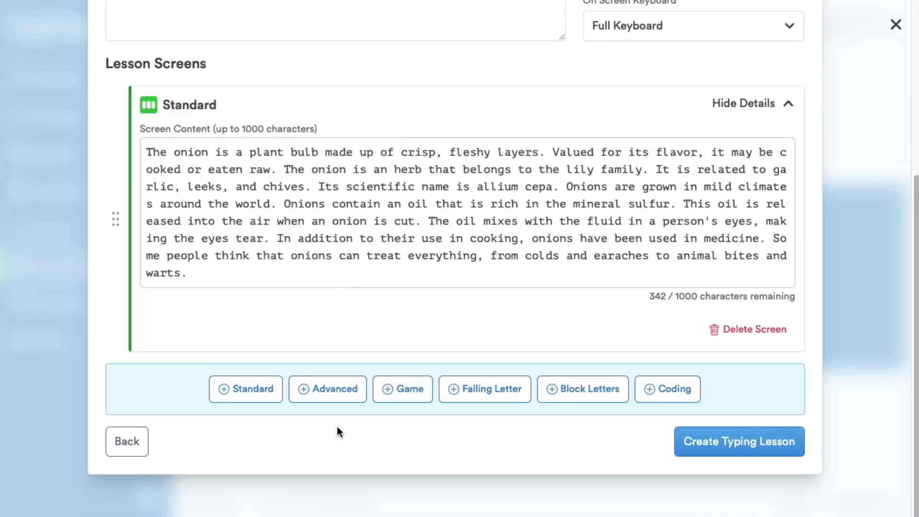
{"action": "mouse_move", "coordinate": [511, 385]}
{"action": "scroll", "coordinate": [509, 382], "scroll_direction": "up", "scroll_amount": 5}
{"action": "scroll", "coordinate": [478, 382], "scroll_direction": "down", "scroll_amount": 5}
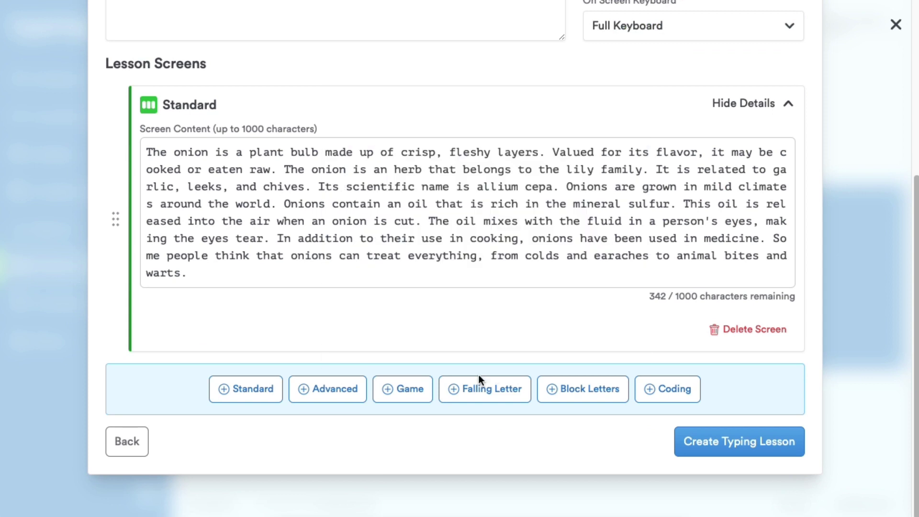
- Add a Game screen reading 'Type words to make your character jump!' after the Standard screen
{"action": "left_click", "coordinate": [410, 389]}
{"action": "scroll", "coordinate": [283, 260], "scroll_direction": "up", "scroll_amount": 1}
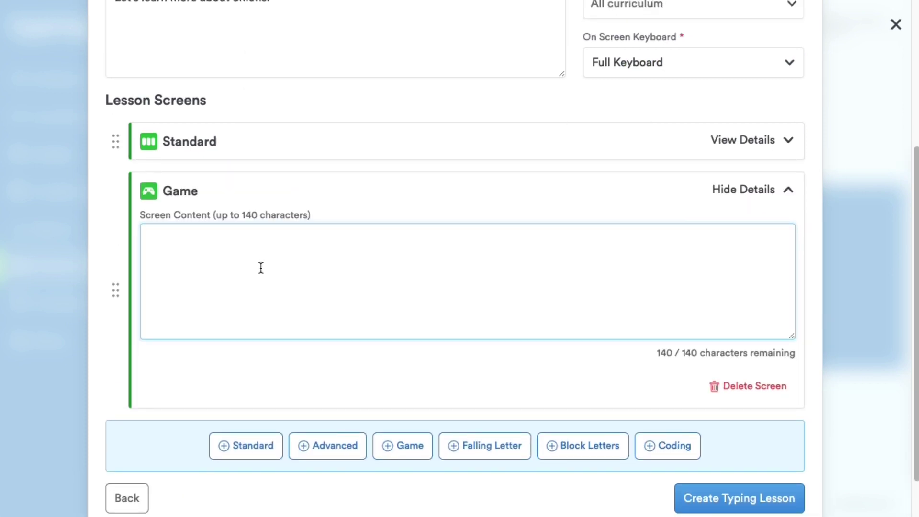
{"action": "type", "text": "Type words to make your char"}
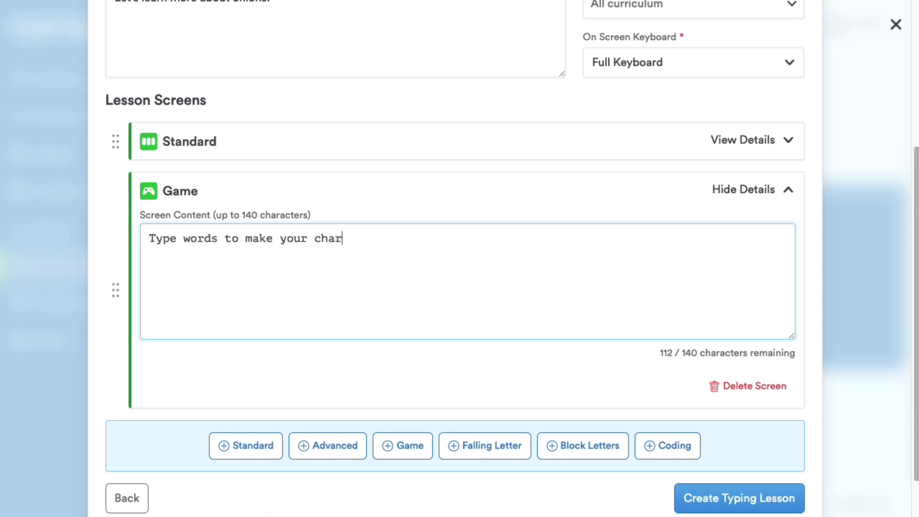
{"action": "type", "text": "acter jump!"}
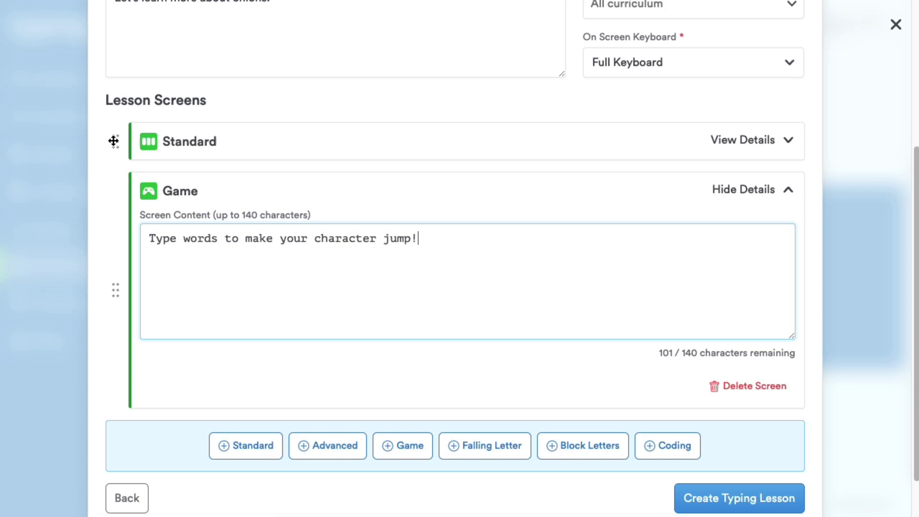
{"action": "mouse_move", "coordinate": [114, 140]}
{"action": "left_mouse_down"}
{"action": "mouse_move", "coordinate": [99, 377]}
{"action": "mouse_move", "coordinate": [96, 191]}
{"action": "mouse_move", "coordinate": [117, 140]}
{"action": "left_mouse_up"}
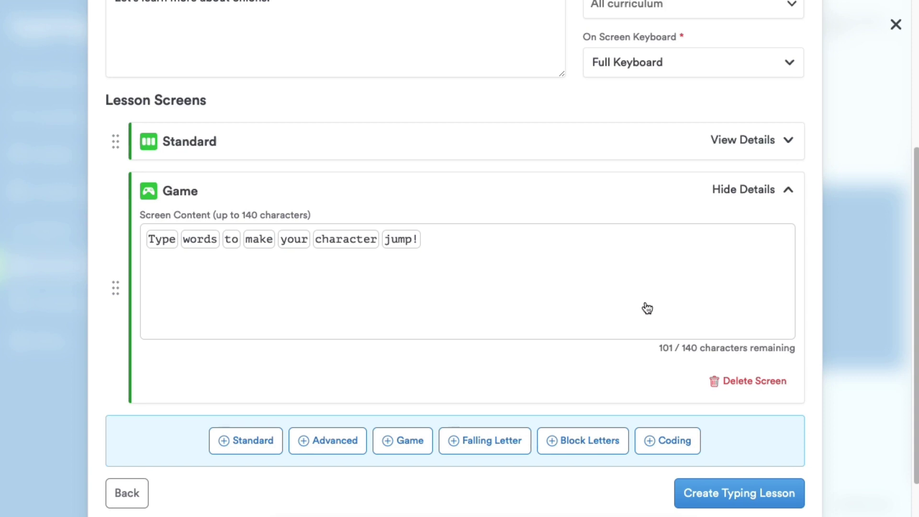
{"action": "scroll", "coordinate": [647, 309], "scroll_direction": "up", "scroll_amount": 5}
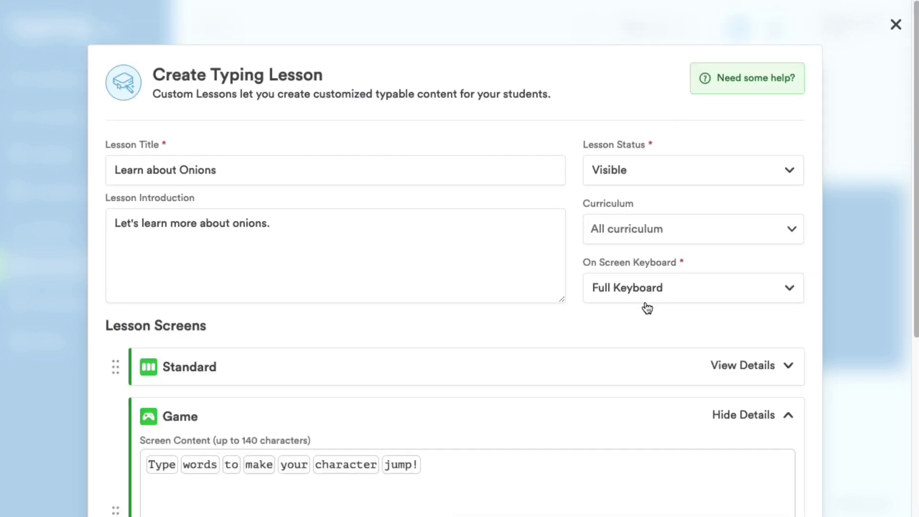
- Set the curriculum to 4th Grade only and collapse the Game screen's details
{"action": "left_click", "coordinate": [772, 223]}
{"action": "scroll", "coordinate": [742, 328], "scroll_direction": "down", "scroll_amount": 3}
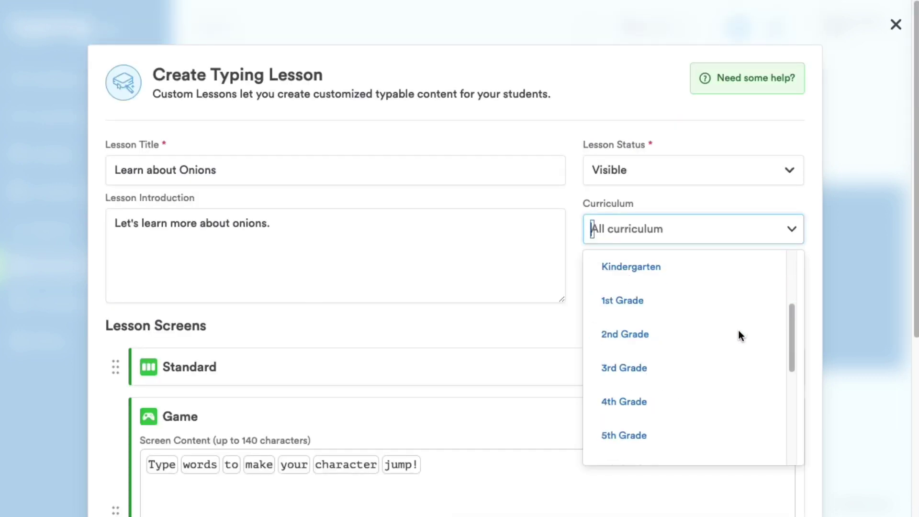
{"action": "left_click", "coordinate": [667, 399]}
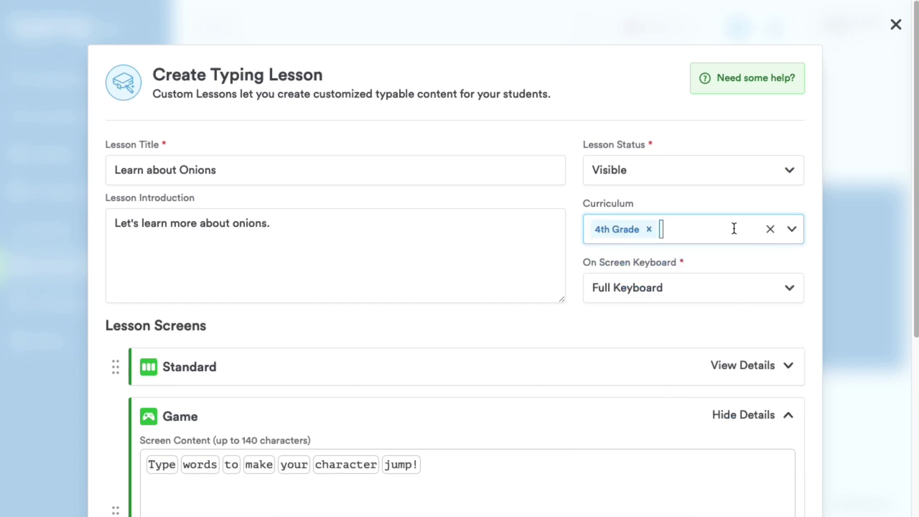
{"action": "left_click", "coordinate": [707, 229]}
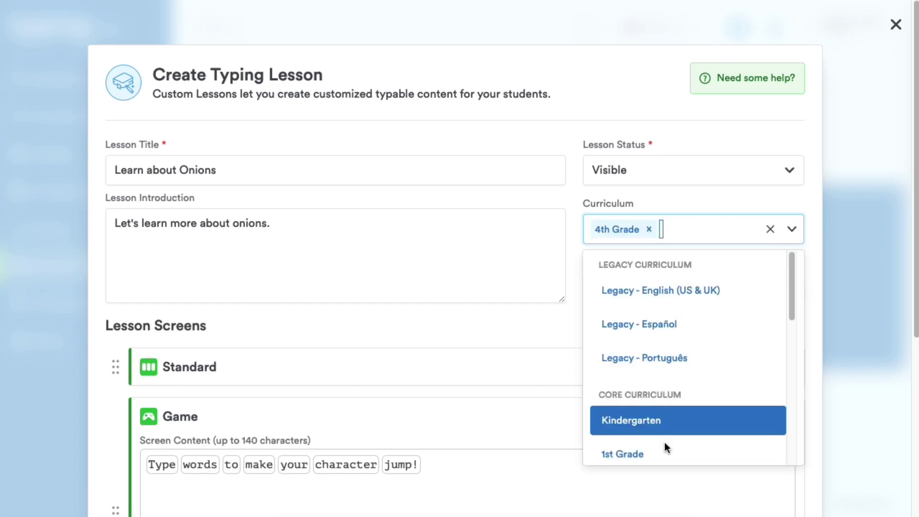
{"action": "left_click", "coordinate": [666, 450]}
{"action": "left_click", "coordinate": [715, 230]}
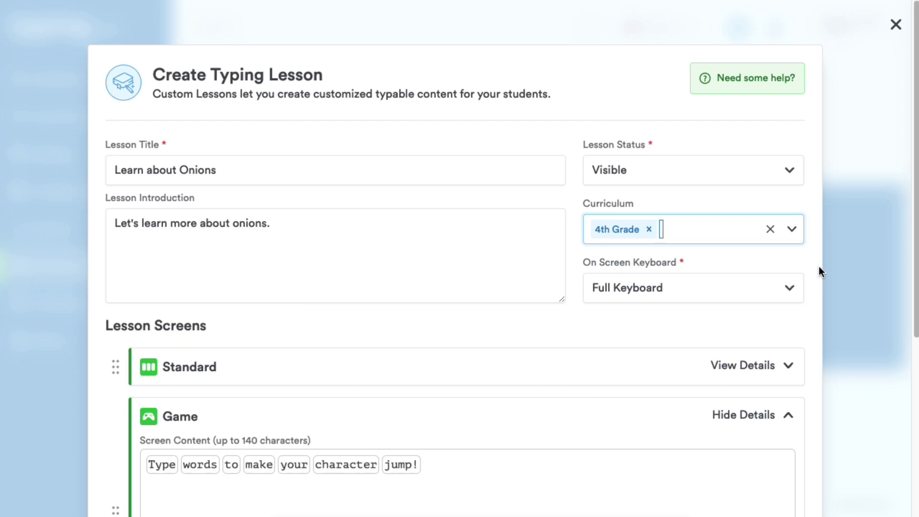
{"action": "left_click", "coordinate": [599, 323]}
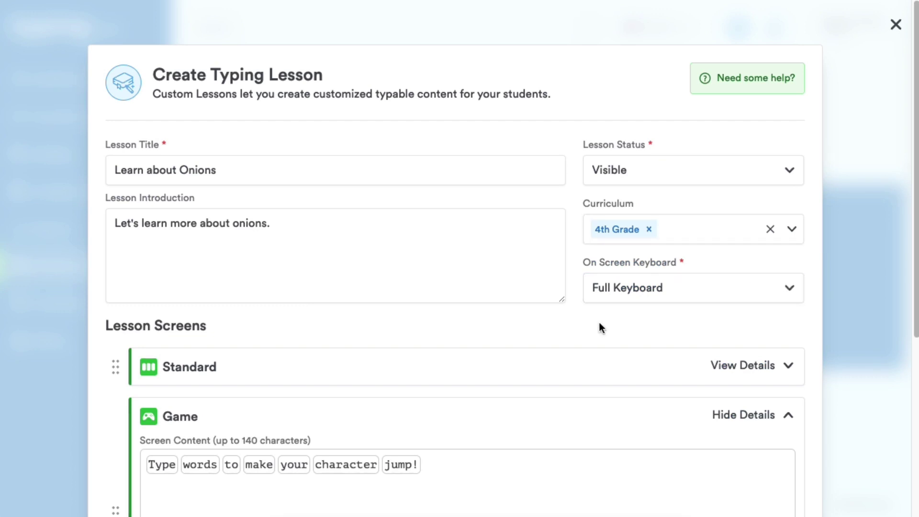
{"action": "left_click", "coordinate": [728, 415]}
- Keep status Visible and Full Keyboard, then create the Learn about Onions typing lesson
{"action": "scroll", "coordinate": [742, 340], "scroll_direction": "down", "scroll_amount": 2}
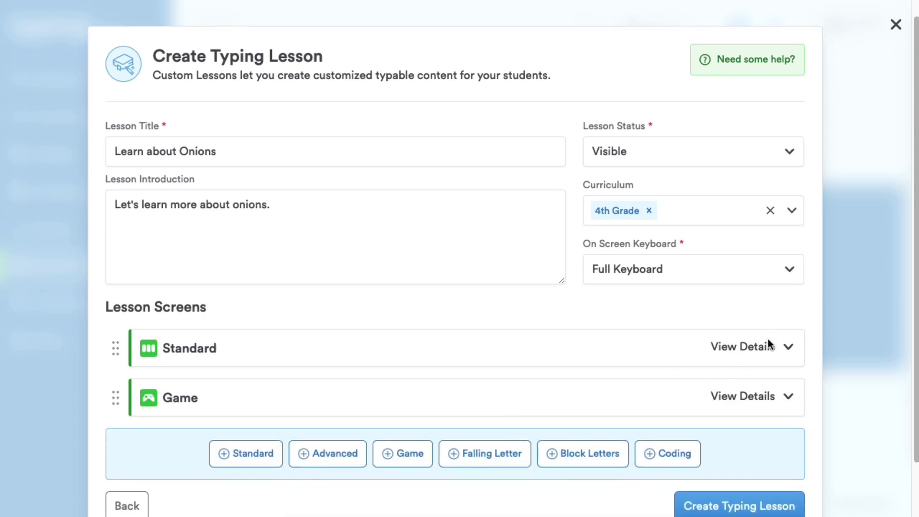
{"action": "left_click", "coordinate": [680, 139]}
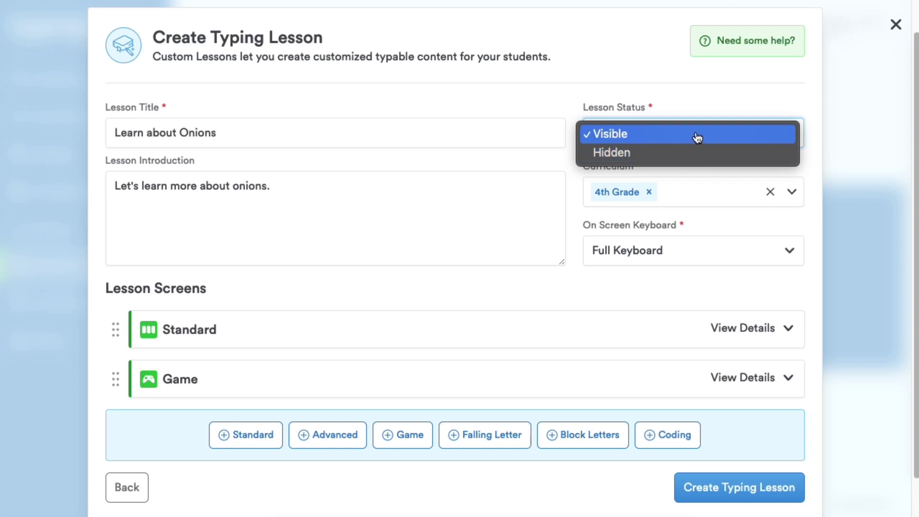
{"action": "left_click", "coordinate": [698, 138]}
{"action": "left_click", "coordinate": [699, 261]}
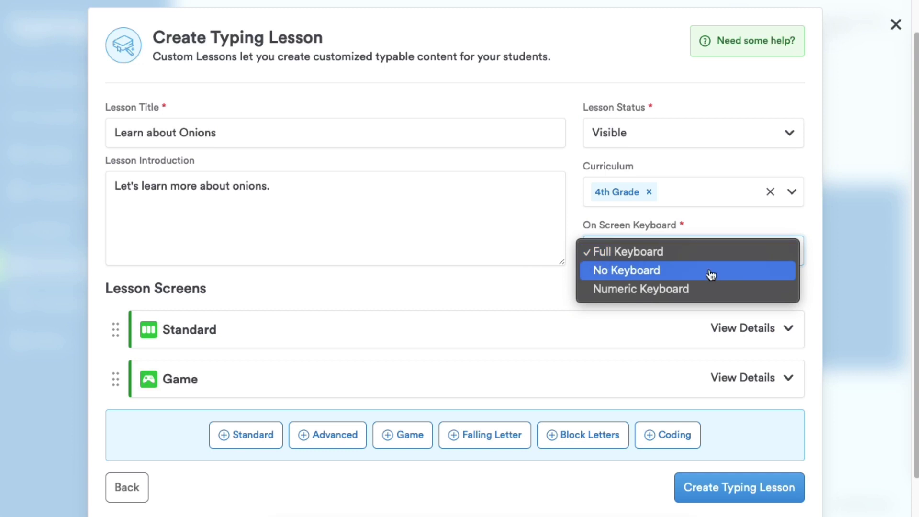
{"action": "left_click", "coordinate": [723, 254]}
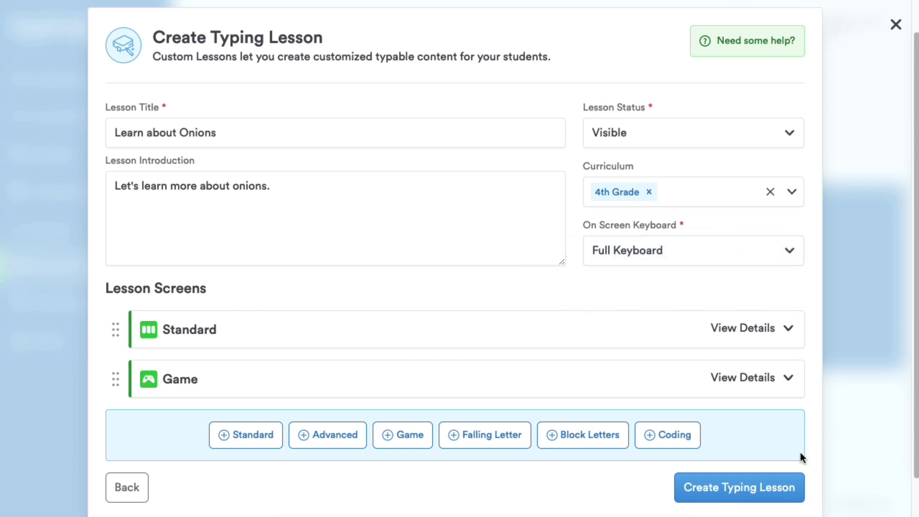
{"action": "left_click", "coordinate": [762, 491]}
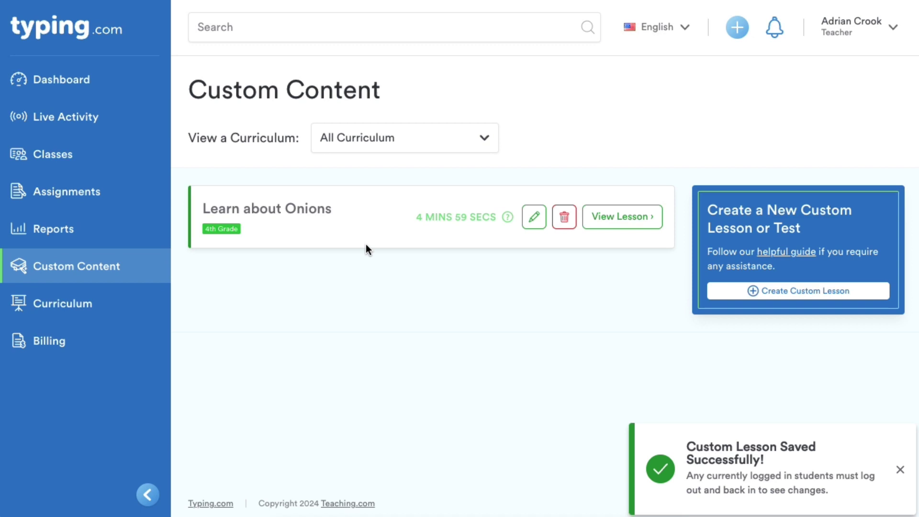
- Open the Grade 4 Typers class settings at its Lessons checklist
{"action": "left_click", "coordinate": [64, 154]}
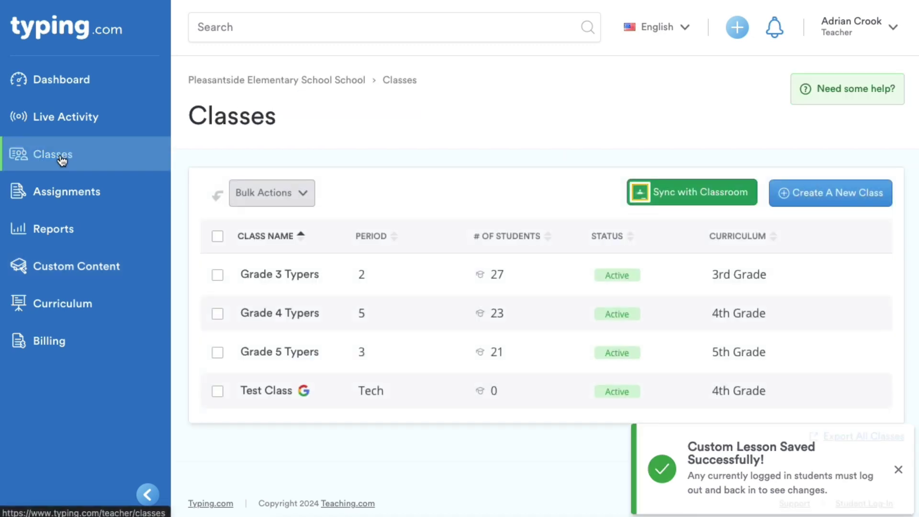
{"action": "left_click", "coordinate": [300, 314]}
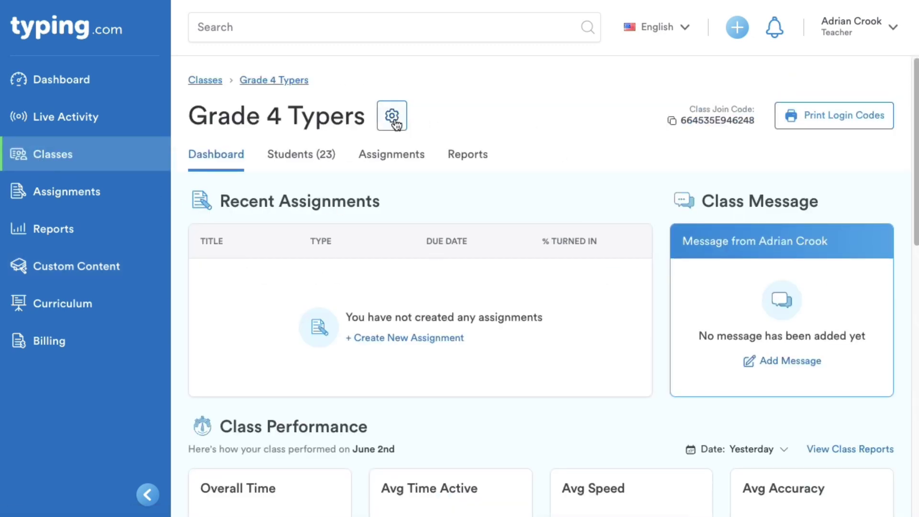
{"action": "left_click", "coordinate": [392, 122]}
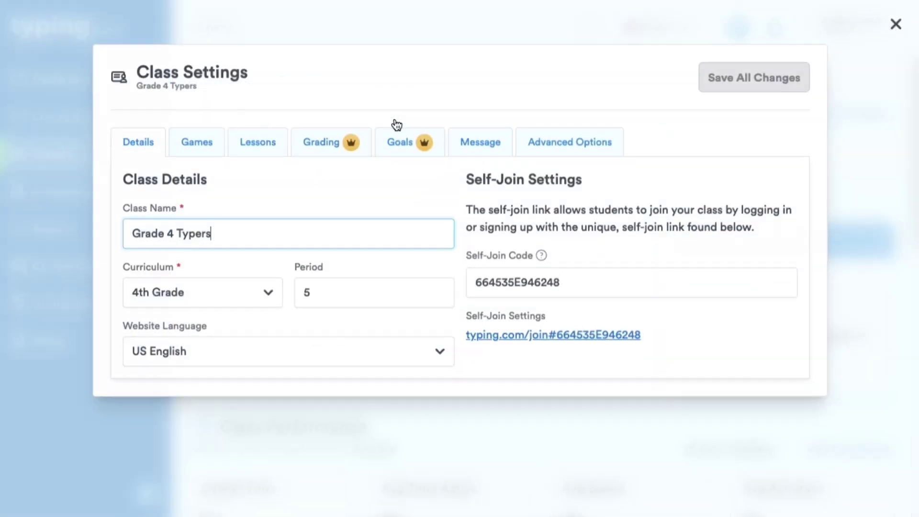
{"action": "left_click", "coordinate": [245, 148]}
- Enable Learn about Onions under Custom Lessons and save all changes
{"action": "scroll", "coordinate": [547, 245], "scroll_direction": "down", "scroll_amount": 5}
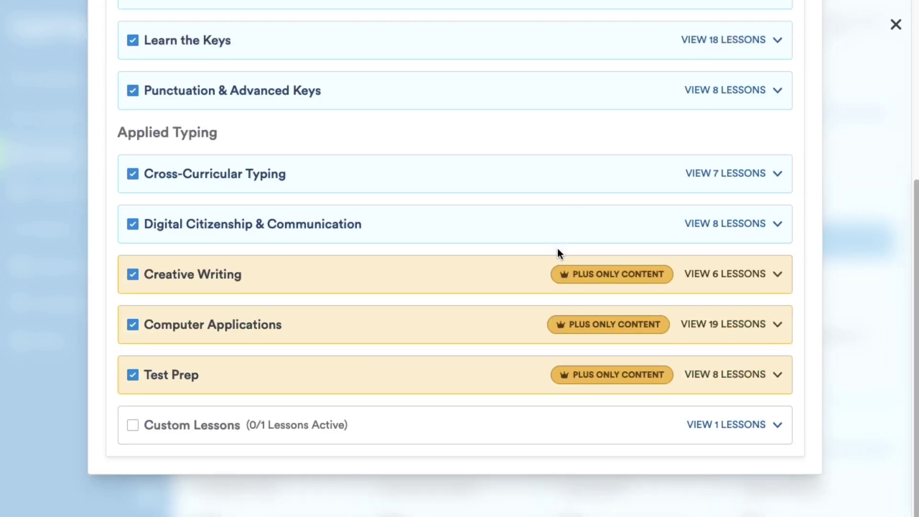
{"action": "left_click", "coordinate": [760, 432]}
{"action": "scroll", "coordinate": [262, 484], "scroll_direction": "down", "scroll_amount": 1}
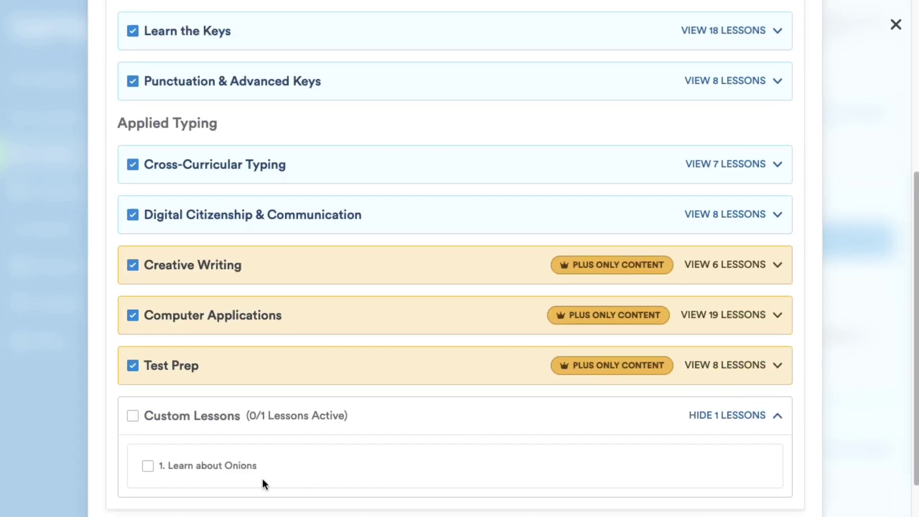
{"action": "left_click", "coordinate": [148, 466]}
{"action": "scroll", "coordinate": [440, 426], "scroll_direction": "down", "scroll_amount": 1}
{"action": "scroll", "coordinate": [591, 349], "scroll_direction": "up", "scroll_amount": 6}
{"action": "left_click", "coordinate": [740, 80]}
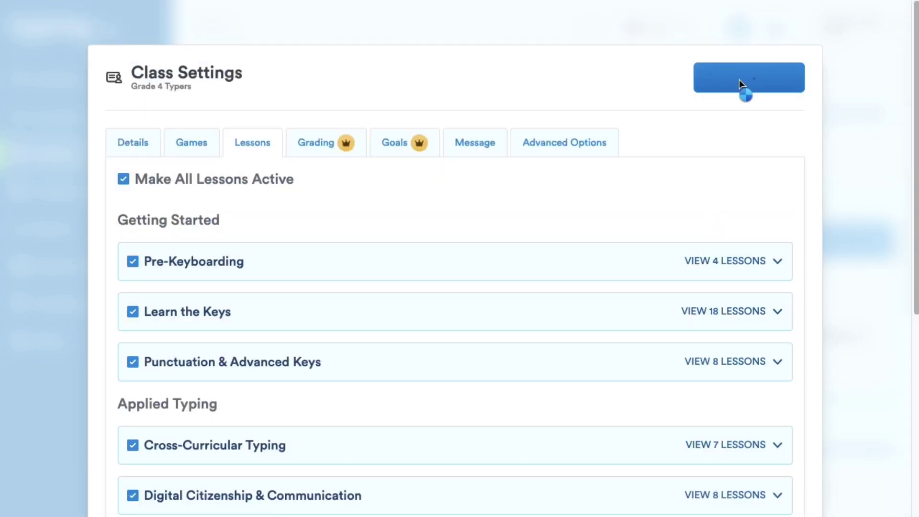
- Log in as a student from the Grade 4 Typers student list
{"action": "left_click", "coordinate": [896, 24]}
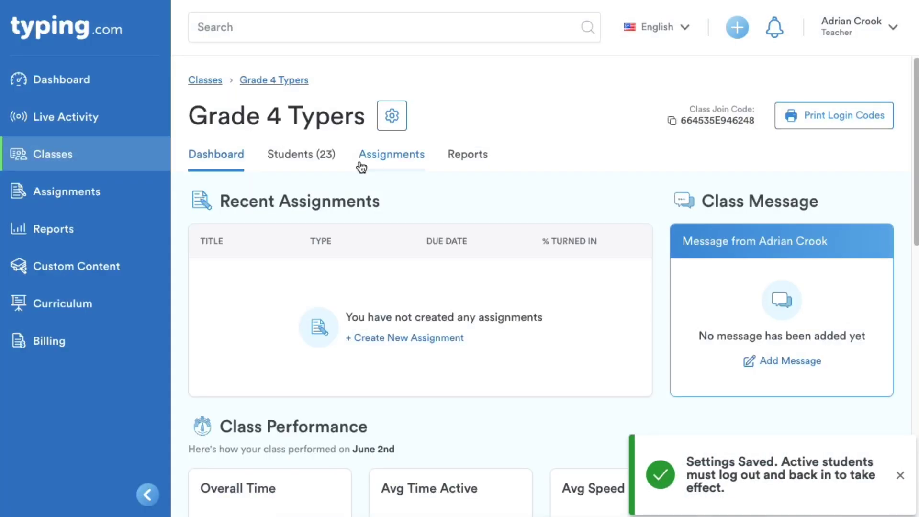
{"action": "left_click", "coordinate": [301, 154]}
{"action": "scroll", "coordinate": [323, 254], "scroll_direction": "down", "scroll_amount": 5}
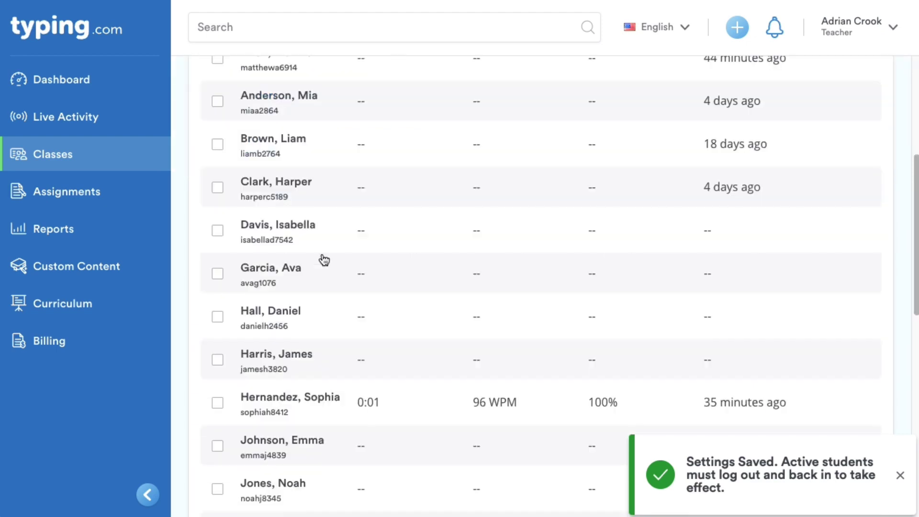
{"action": "left_click", "coordinate": [273, 300]}
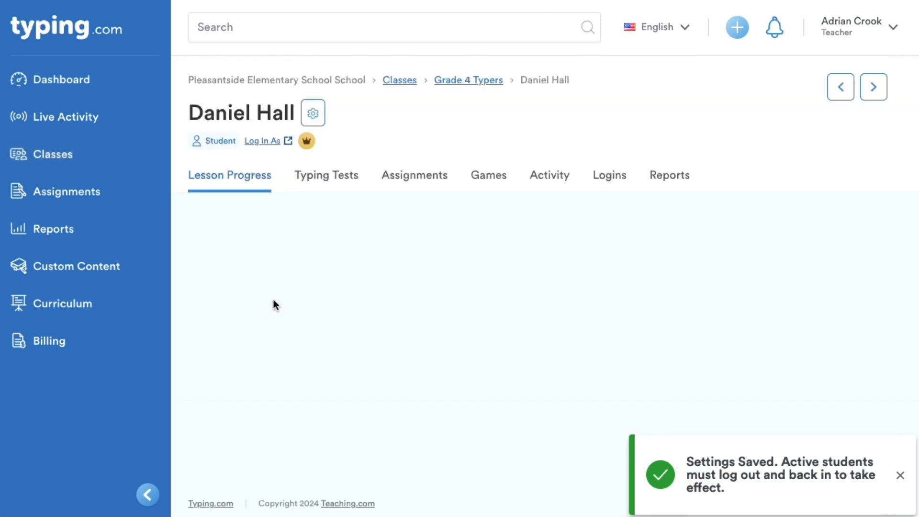
{"action": "left_click", "coordinate": [275, 141]}
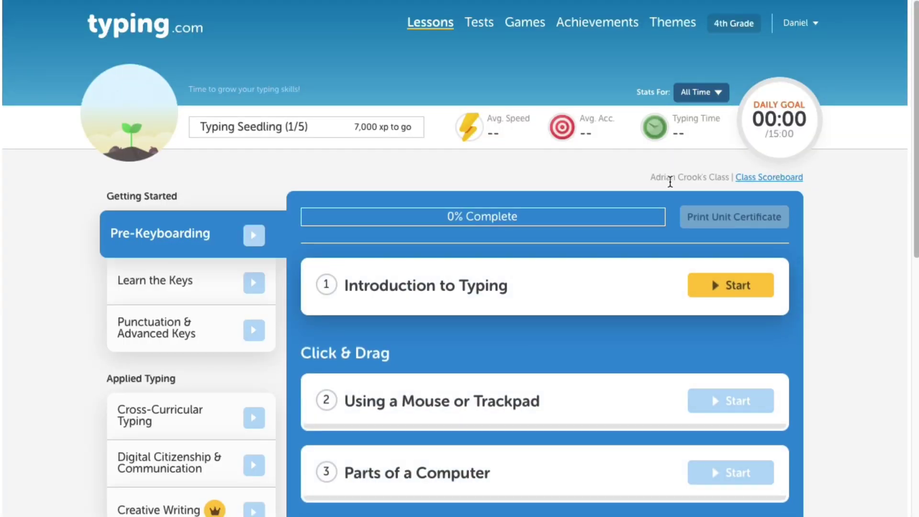
- Start Learn about Onions from Custom Lessons and continue past its introduction
{"action": "scroll", "coordinate": [498, 264], "scroll_direction": "down", "scroll_amount": 8}
{"action": "left_click", "coordinate": [197, 258]}
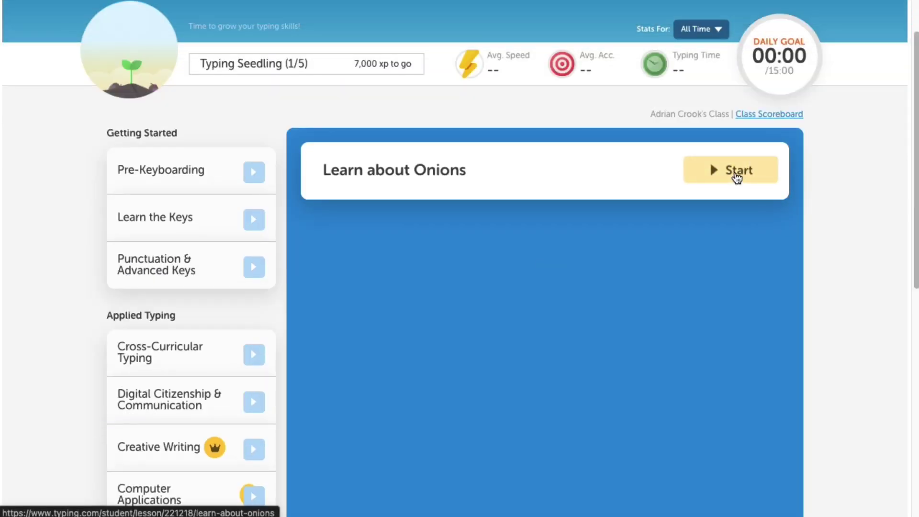
{"action": "scroll", "coordinate": [736, 177], "scroll_direction": "down", "scroll_amount": 8}
{"action": "scroll", "coordinate": [735, 174], "scroll_direction": "up", "scroll_amount": 9}
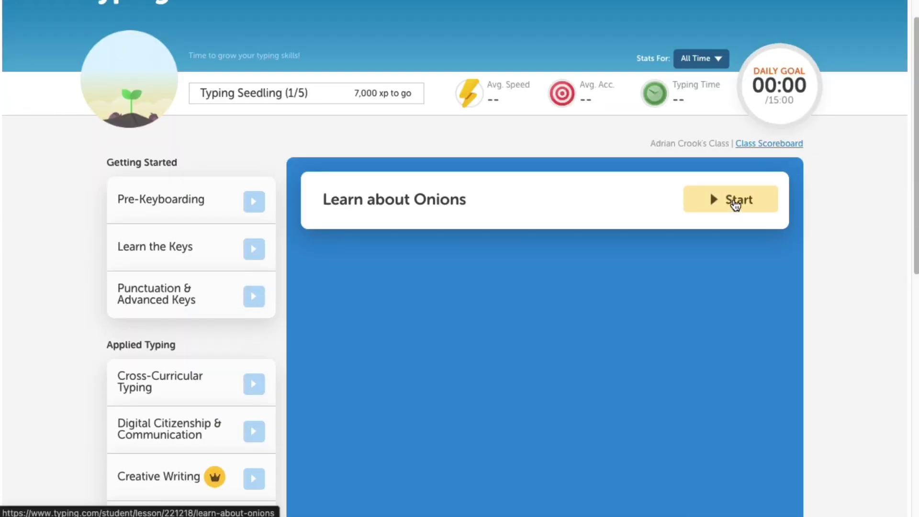
{"action": "left_click", "coordinate": [735, 207]}
{"action": "left_click", "coordinate": [475, 205]}
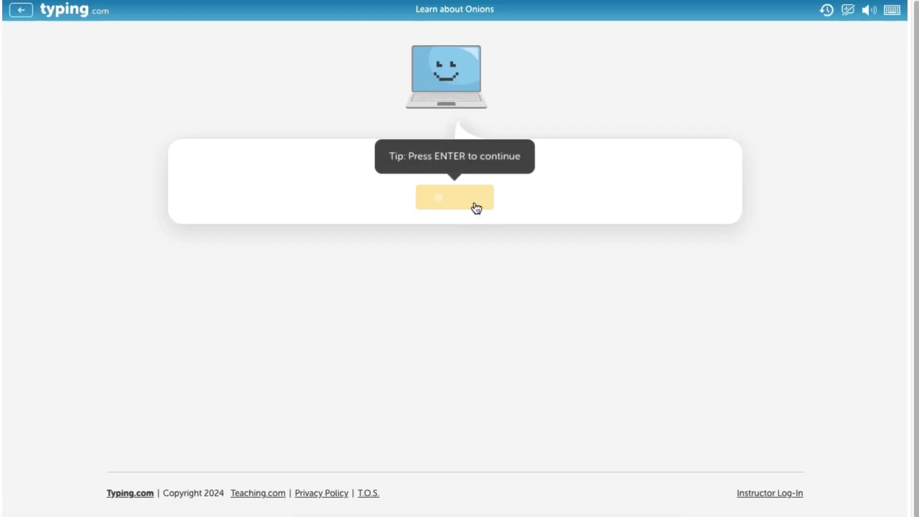